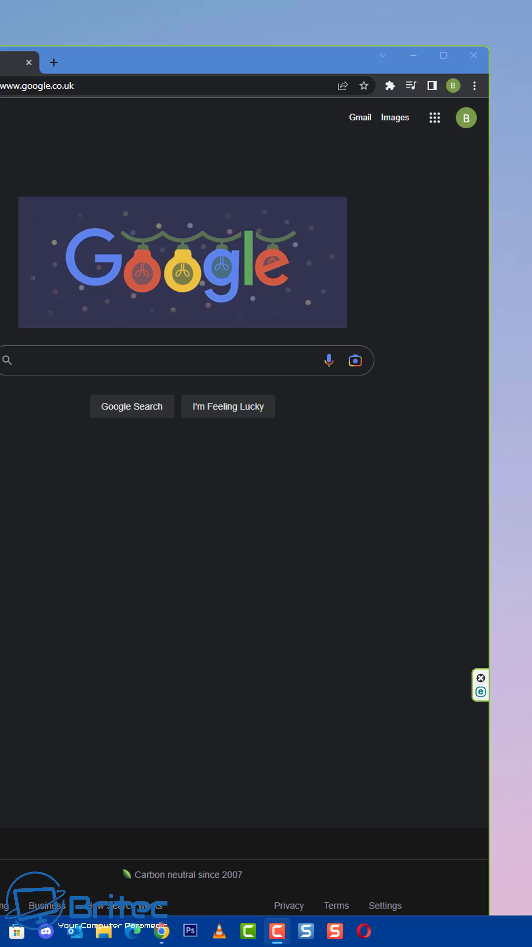
- Open Chrome's Customise and control menu from the Google homepage
left_click(474, 88)
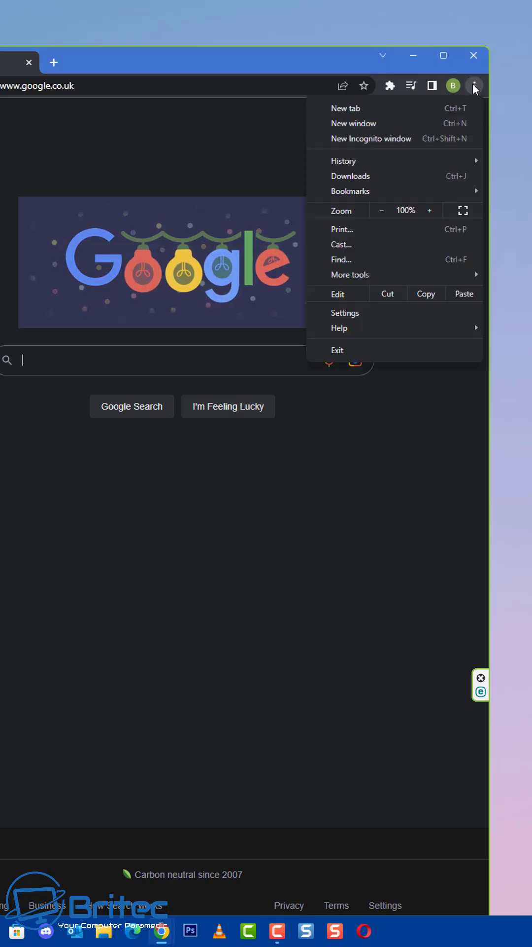
- Go to Settings, Reset and clean up, Clean up computer, and start the harmful software scan with Find
left_click(353, 314)
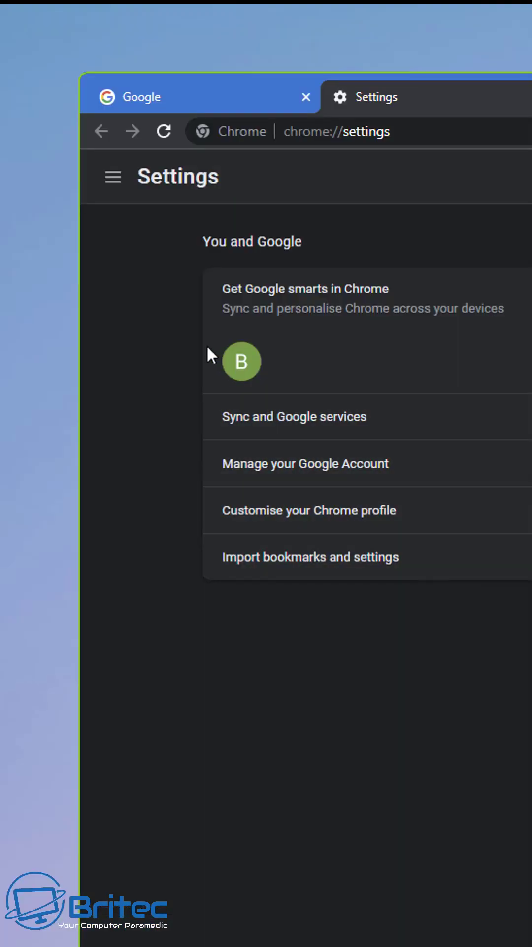
left_click(112, 178)
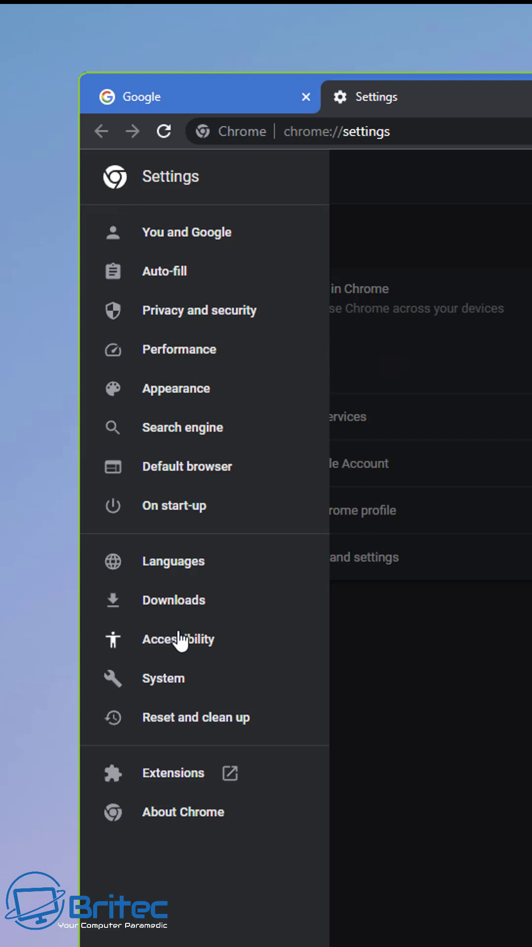
left_click(177, 719)
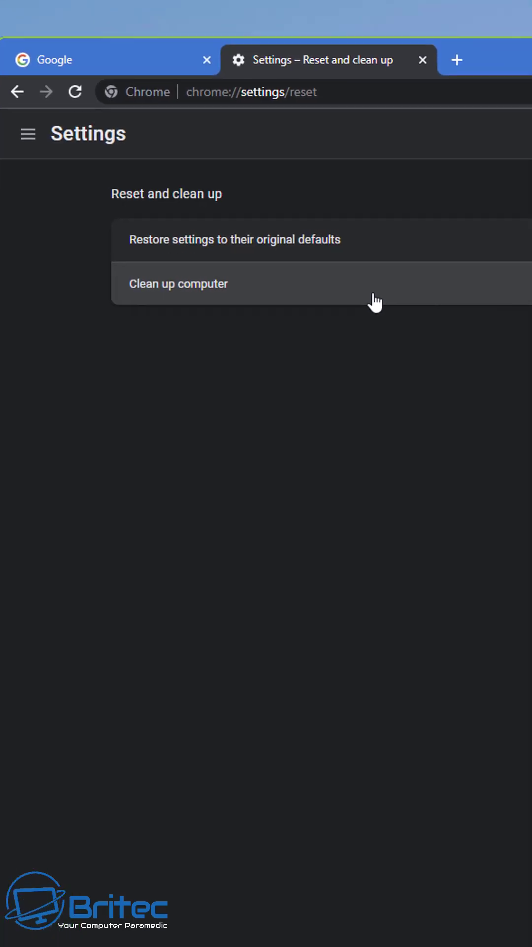
left_click(375, 289)
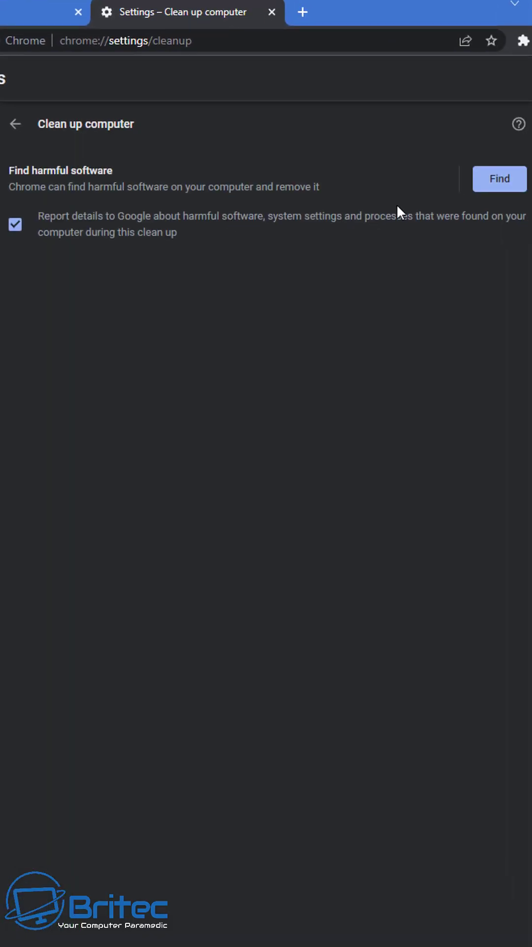
left_click(500, 180)
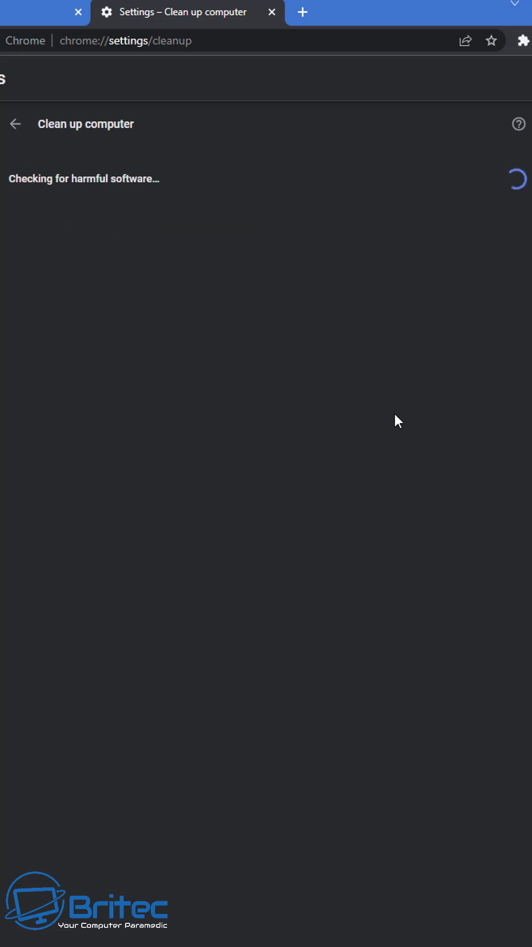